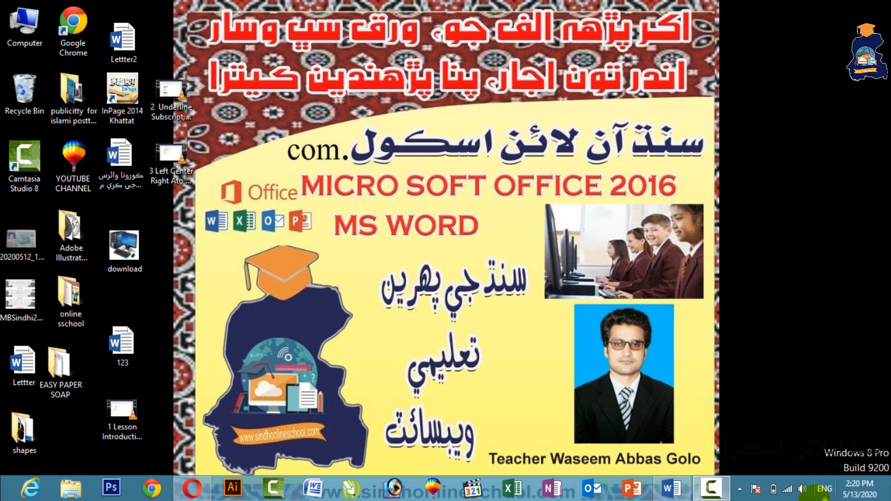
Step: Switch to the Word window with the 123 document
{"action": "left_click", "coordinate": [672, 487]}
{"action": "left_click", "coordinate": [486, 317]}
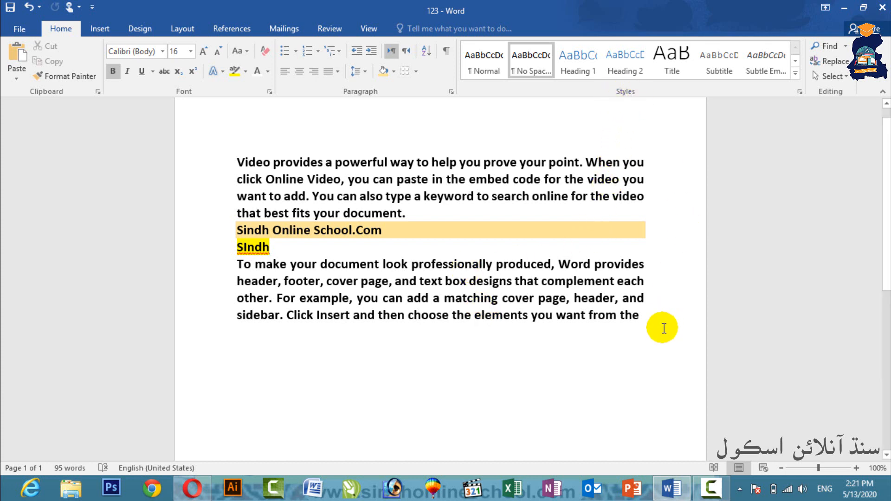
Step: Try the No Spacing style on all of the document's text and undo it
{"action": "left_click_drag", "start_coordinate": [663, 328], "coordinate": [252, 157]}
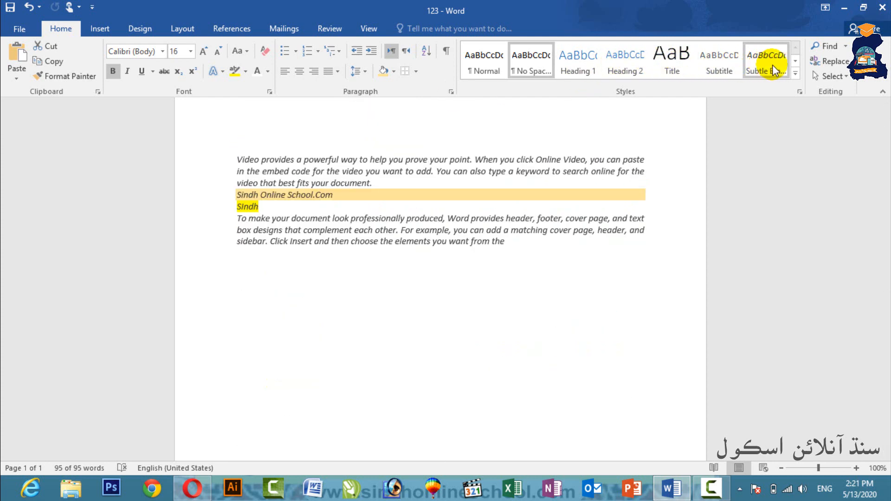
{"action": "left_click", "coordinate": [795, 74]}
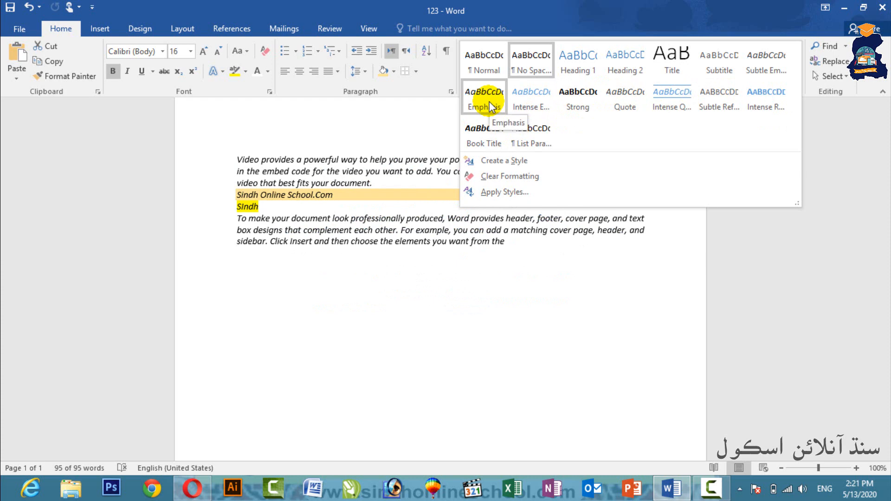
{"action": "left_click", "coordinate": [530, 70]}
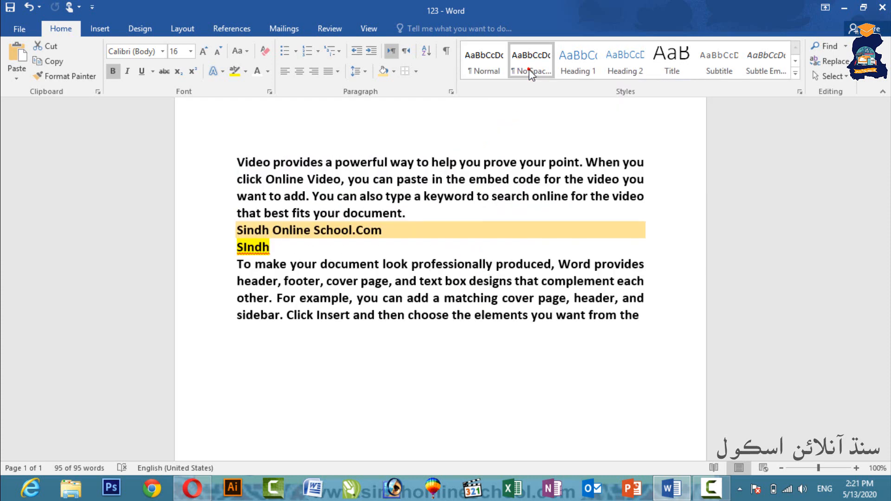
{"action": "key", "text": "ctrl+z"}
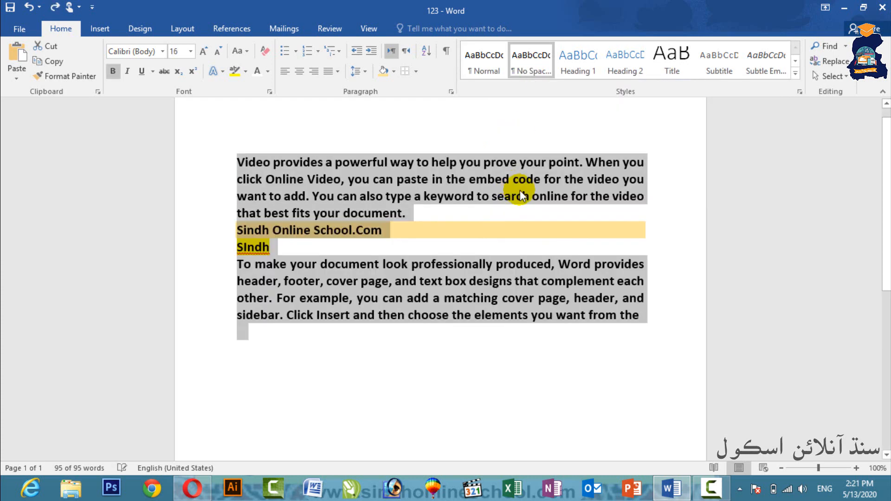
{"action": "left_click", "coordinate": [682, 140]}
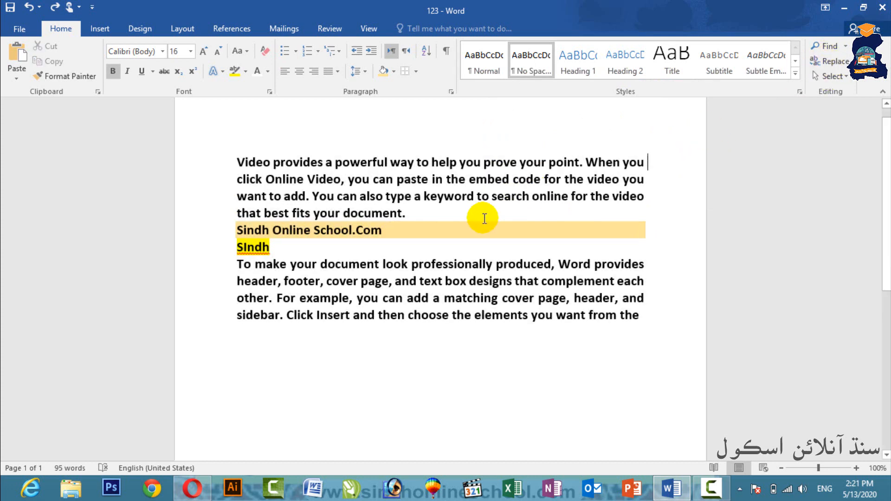
Step: Select all of the text and reduce its font size to 11
{"action": "left_click_drag", "start_coordinate": [649, 315], "coordinate": [224, 147]}
{"action": "key", "text": "ctrl+c"}
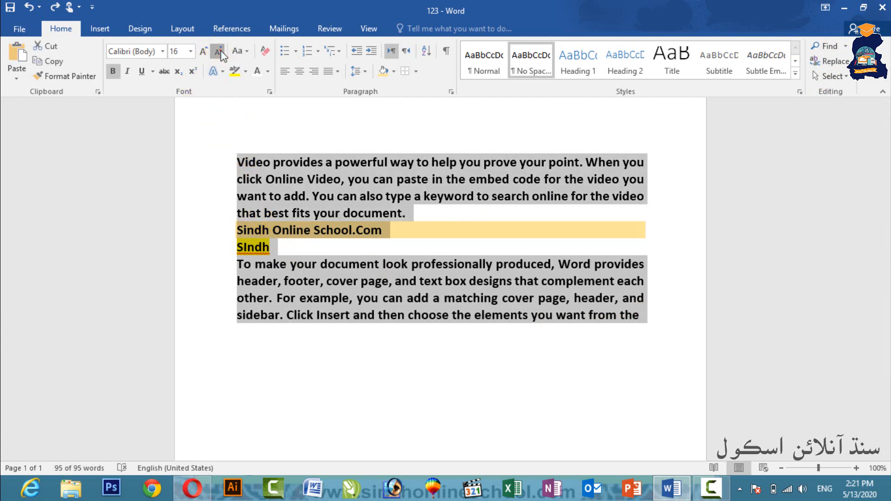
{"action": "left_click", "coordinate": [219, 52]}
{"action": "left_click", "coordinate": [219, 52]}
{"action": "left_click", "coordinate": [219, 52]}
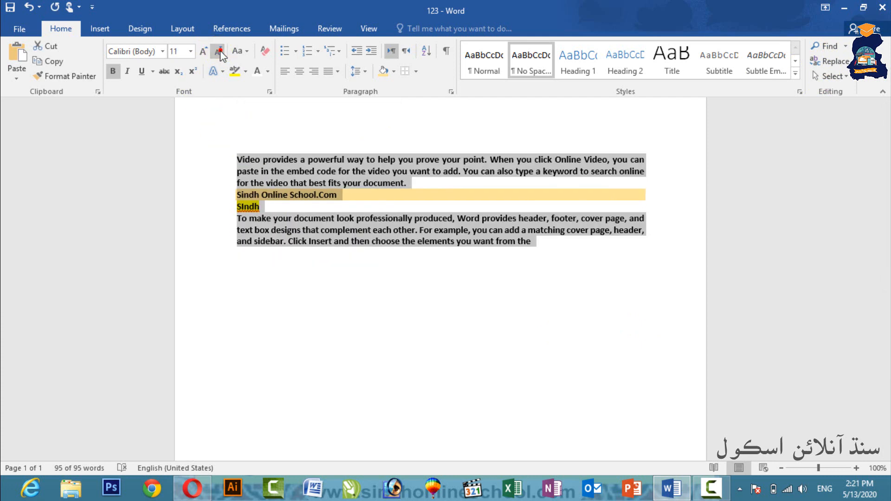
Step: Copy the selected text and paste it three times in a row over the selection
{"action": "left_click", "coordinate": [49, 58]}
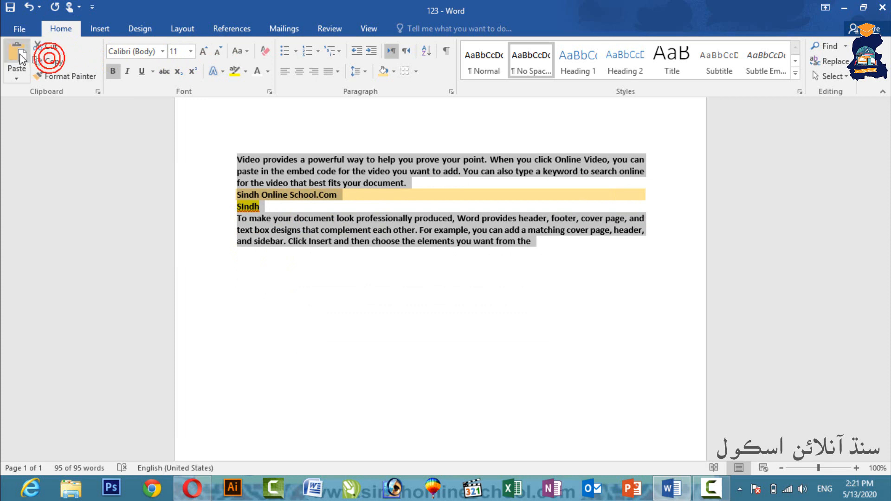
{"action": "left_click", "coordinate": [19, 55]}
{"action": "left_click", "coordinate": [19, 55]}
{"action": "left_click", "coordinate": [19, 55]}
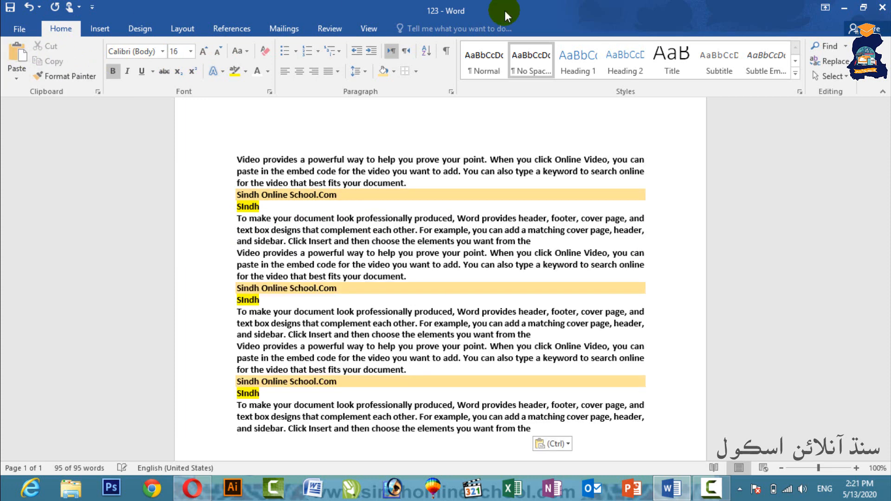
Step: Search the document for "sindh online school"
{"action": "left_click", "coordinate": [831, 49]}
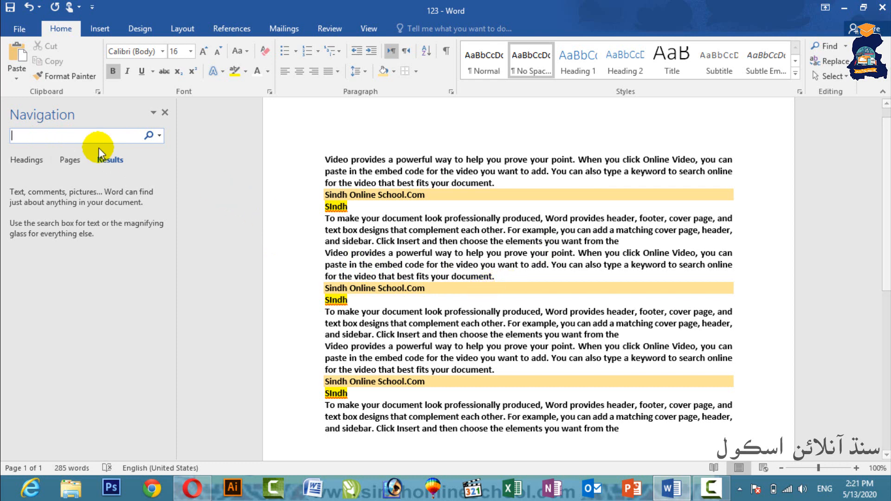
{"action": "left_click", "coordinate": [79, 136]}
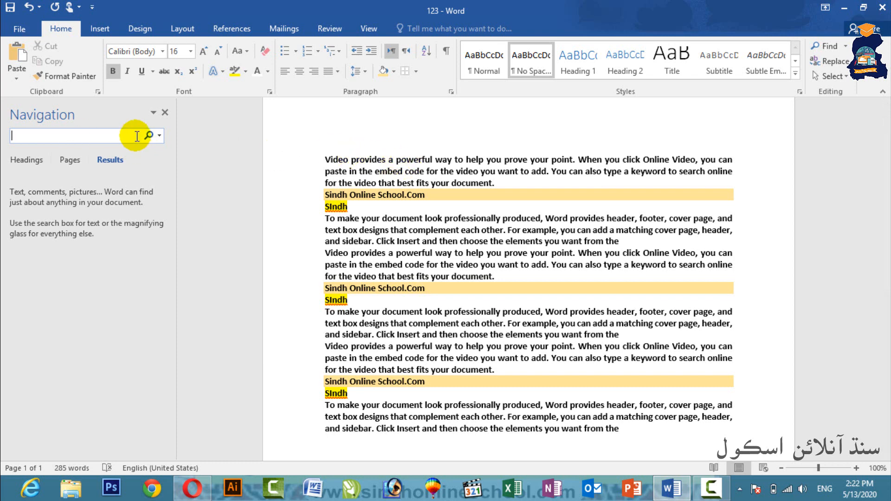
{"action": "type", "text": "sin"}
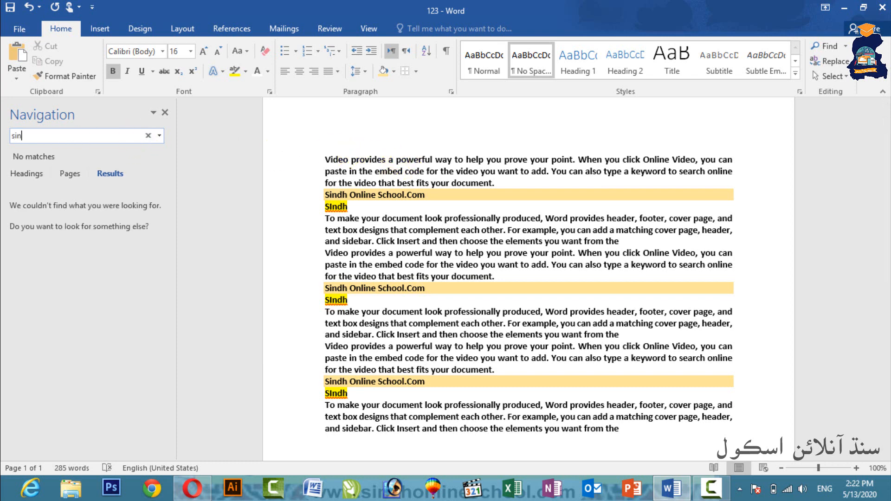
{"action": "type", "text": "dh online school"}
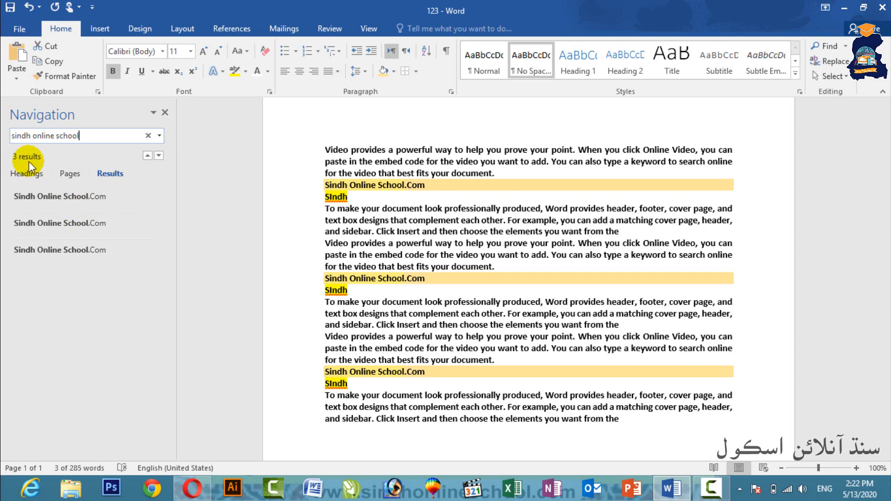
Step: Go through the "Sindh Online School" matches one after another, from the first to the last
{"action": "left_click", "coordinate": [56, 195]}
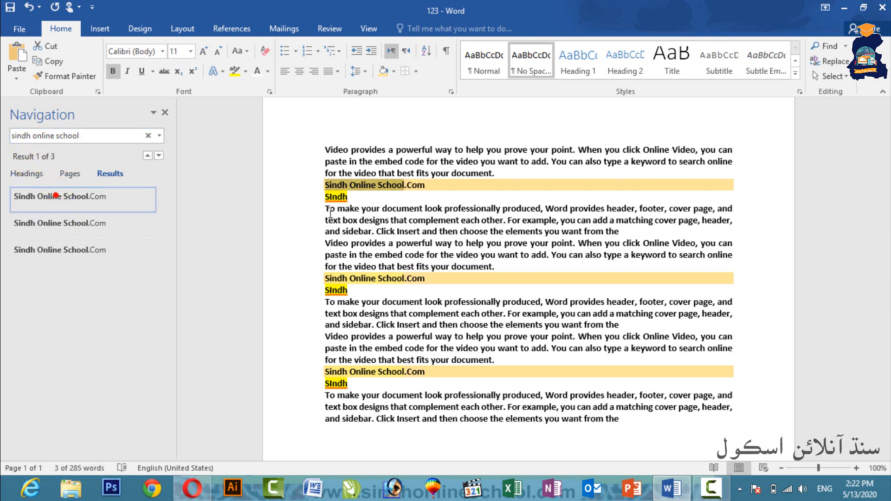
{"action": "left_click", "coordinate": [107, 228]}
{"action": "left_click", "coordinate": [35, 250]}
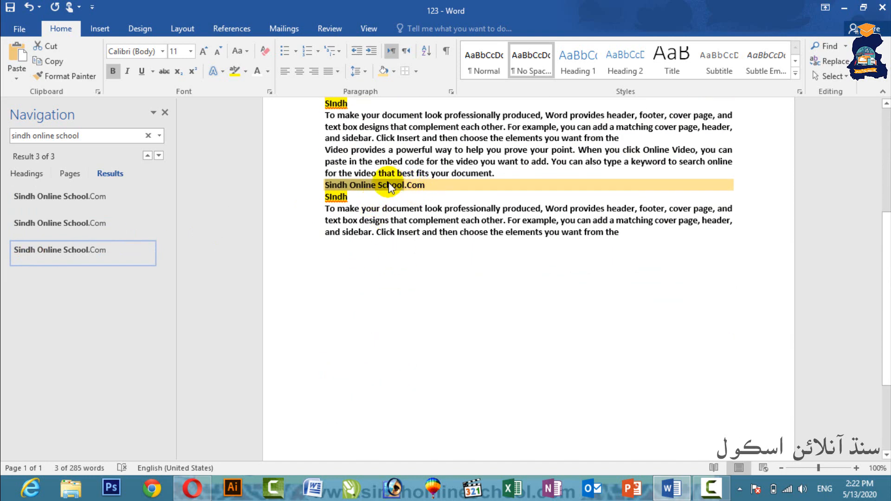
{"action": "scroll", "coordinate": [845, 228], "scroll_direction": "up", "scroll_amount": 6}
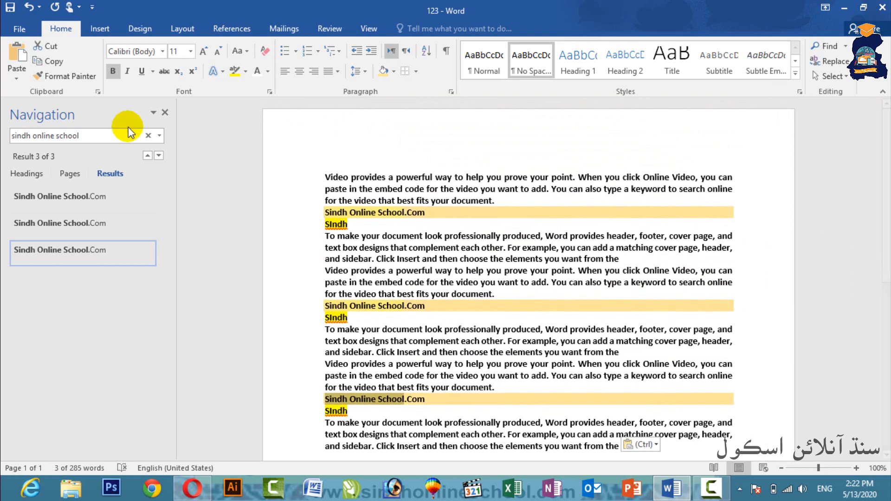
Step: Replace the search text with "way" and find that word in the document
{"action": "left_click", "coordinate": [119, 133]}
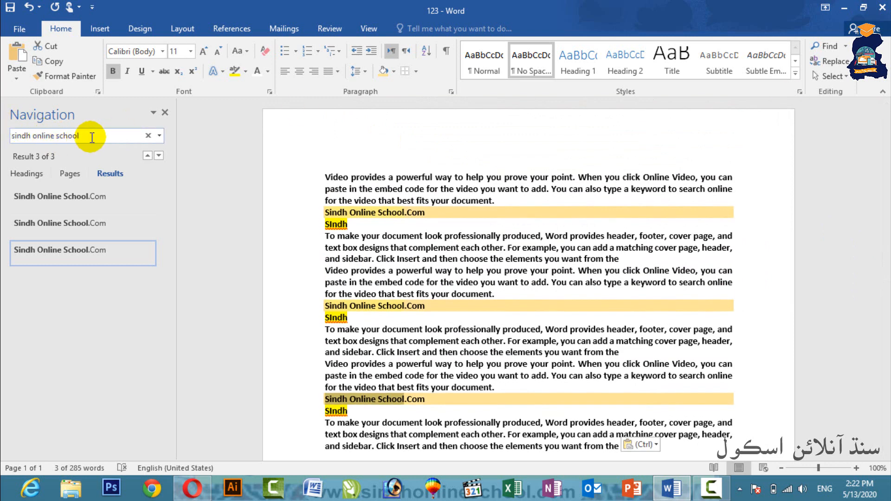
{"action": "left_click", "coordinate": [95, 136]}
{"action": "triple_click", "coordinate": [95, 136]}
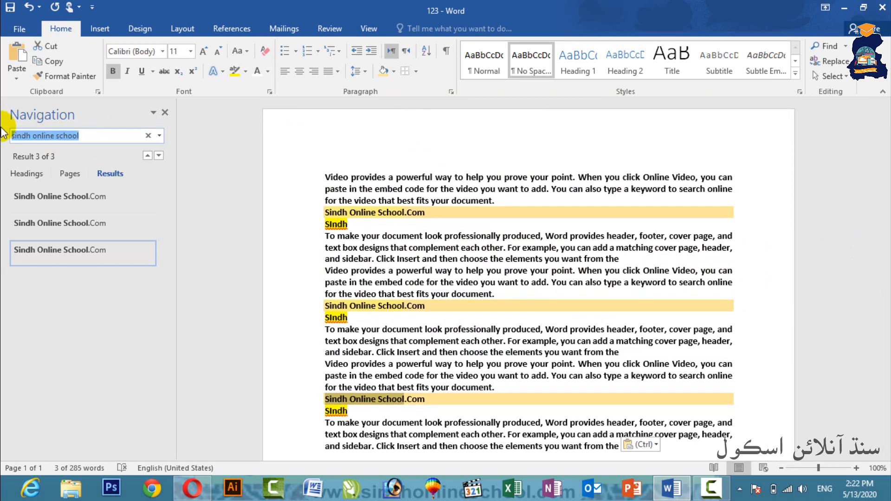
{"action": "type", "text": "way"}
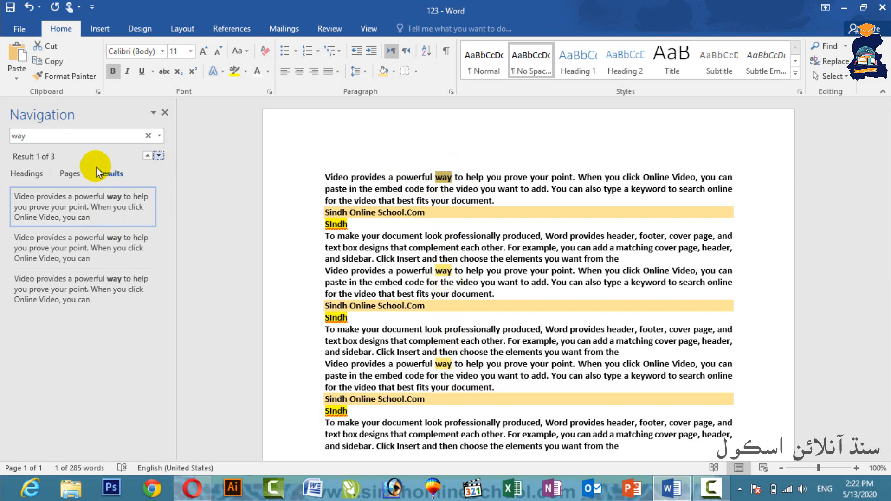
Step: View the document's headings outline, then clear the search and close the navigation view
{"action": "left_click", "coordinate": [28, 173]}
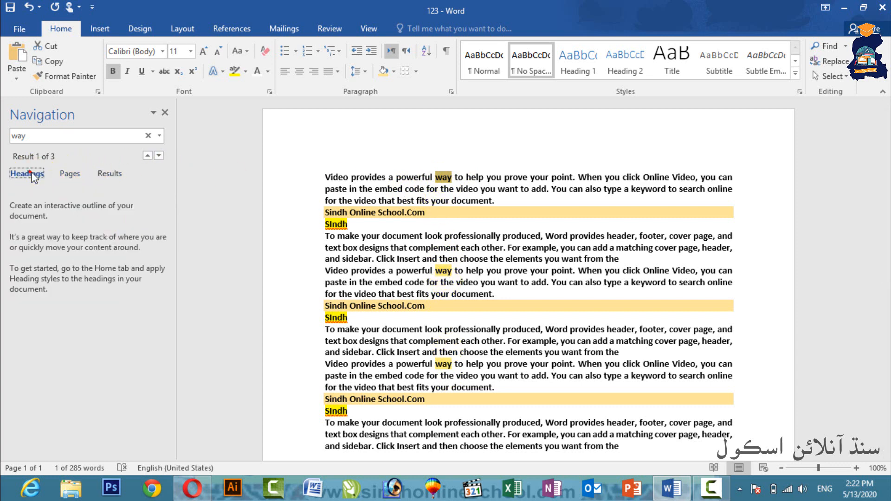
{"action": "left_click", "coordinate": [148, 135]}
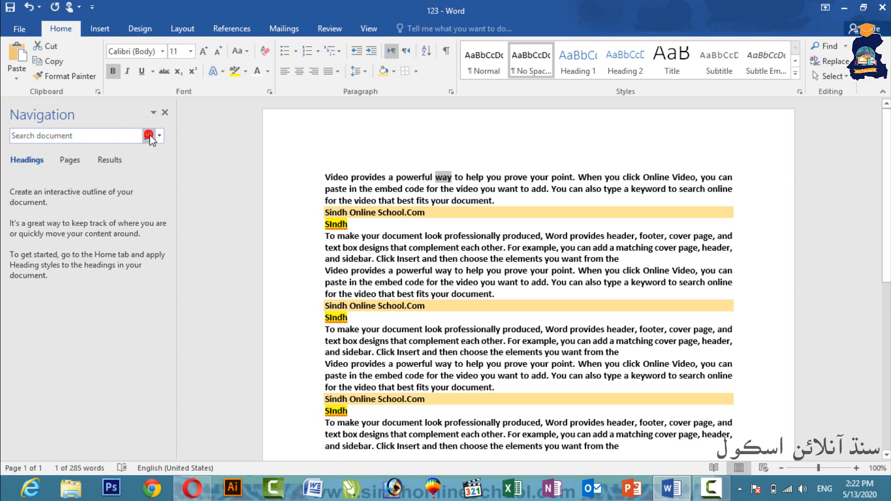
{"action": "left_click", "coordinate": [165, 112]}
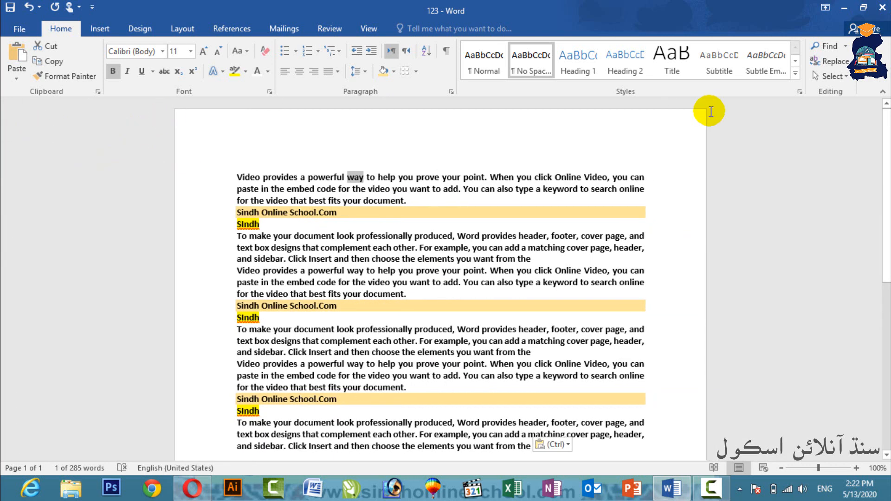
{"action": "left_click", "coordinate": [554, 193]}
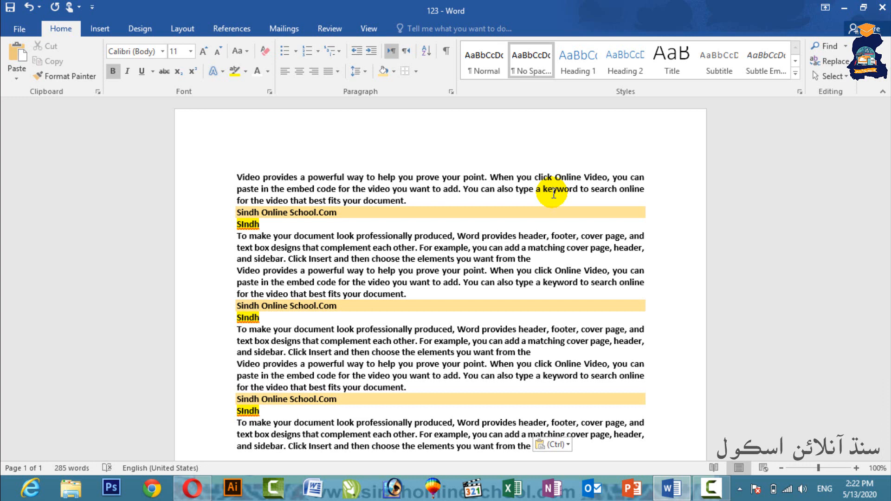
Step: Look at the Find options in the Find and Replace dialog and at the navigation search, closing both
{"action": "left_click", "coordinate": [824, 65]}
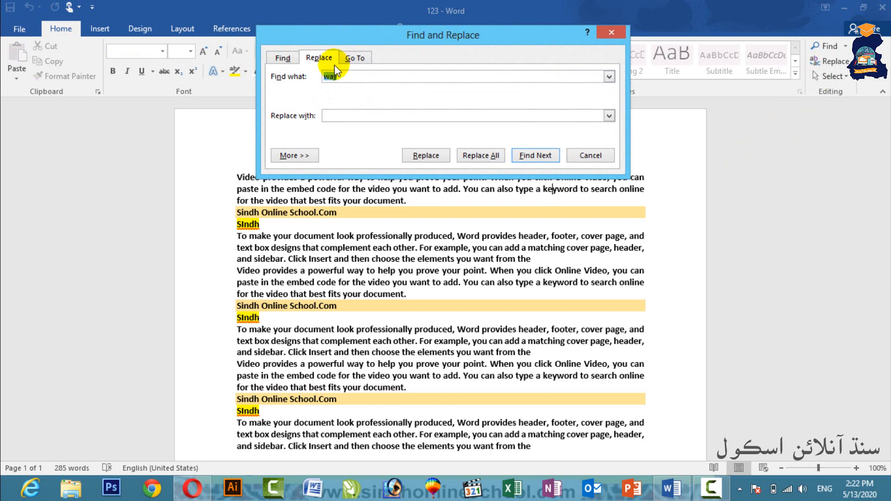
{"action": "left_click", "coordinate": [282, 59]}
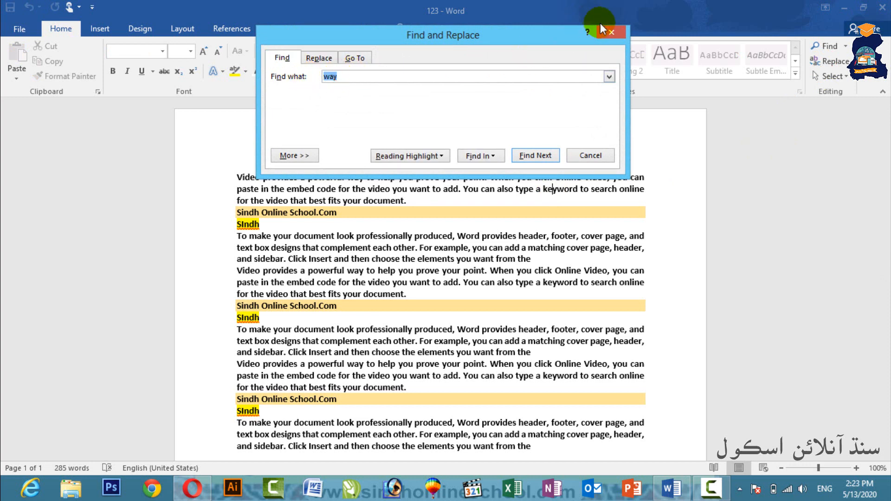
{"action": "left_click", "coordinate": [603, 30]}
{"action": "left_click", "coordinate": [828, 46]}
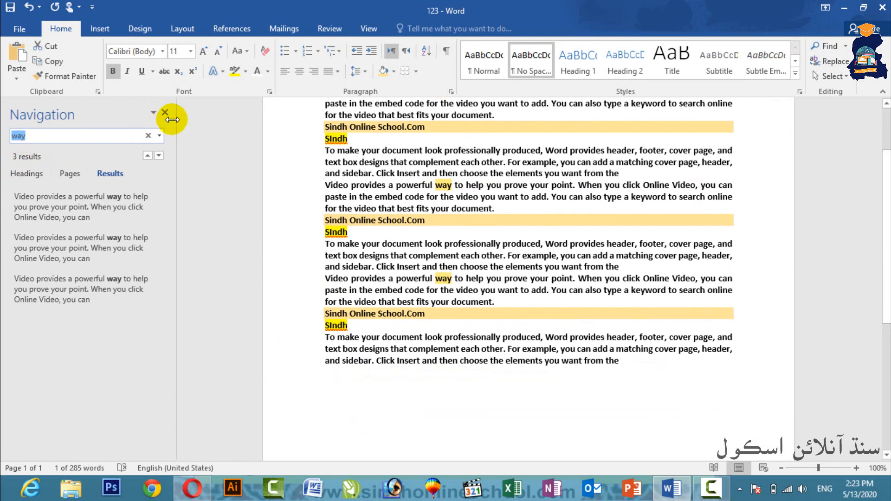
{"action": "left_click", "coordinate": [165, 113]}
{"action": "scroll", "coordinate": [887, 148], "scroll_direction": "up", "scroll_amount": 3}
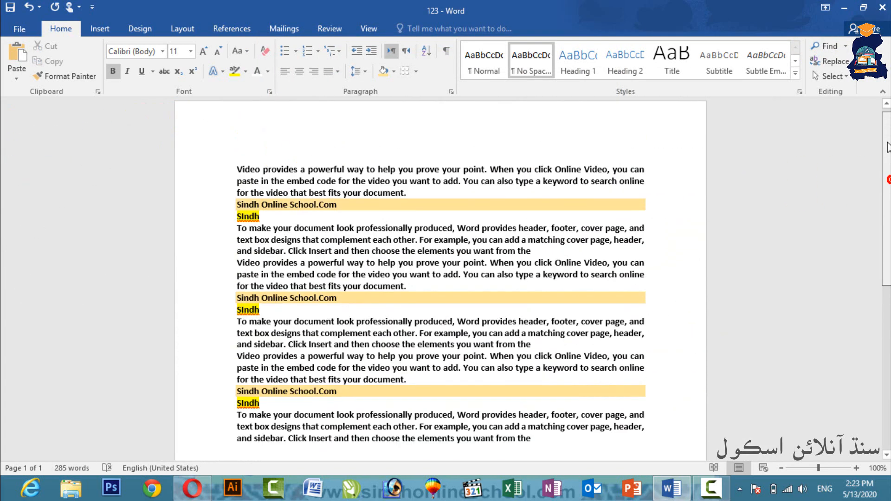
Step: Find the next occurrence of "way" using the Find and Replace dialog
{"action": "left_click", "coordinate": [836, 65]}
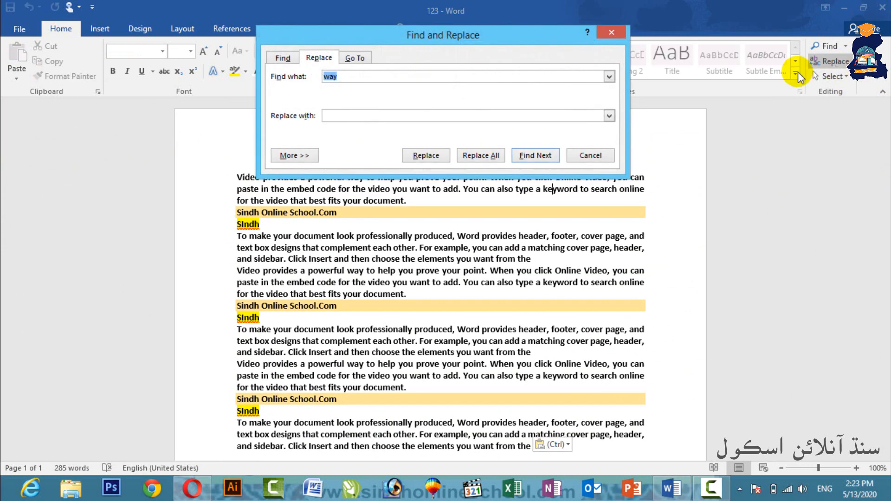
{"action": "left_click", "coordinate": [282, 57]}
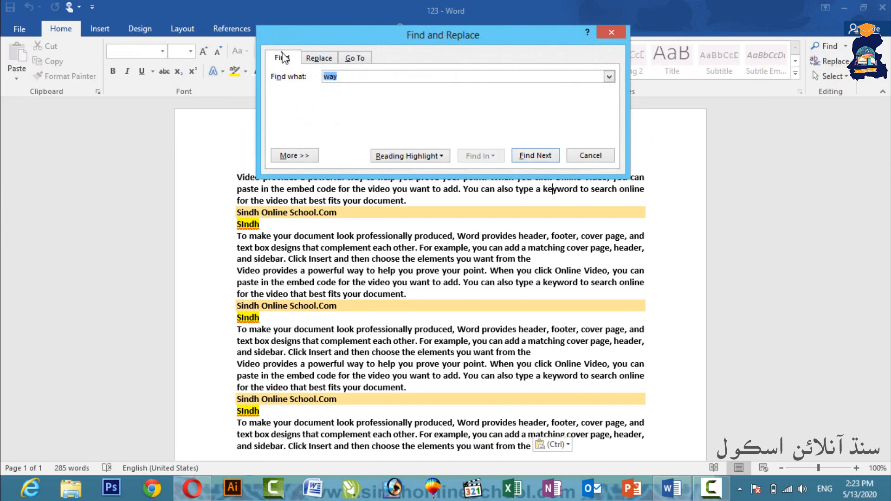
{"action": "left_click", "coordinate": [343, 76]}
{"action": "left_click_drag", "start_coordinate": [343, 76], "coordinate": [315, 76]}
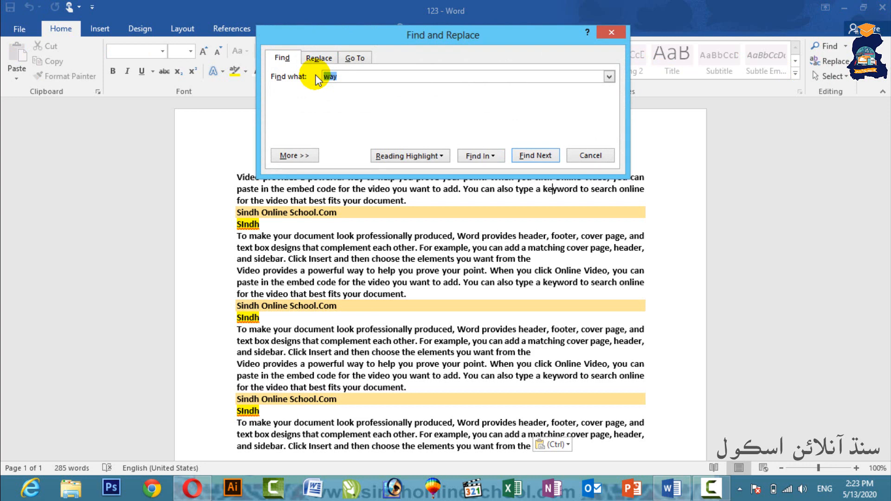
{"action": "left_click", "coordinate": [520, 156]}
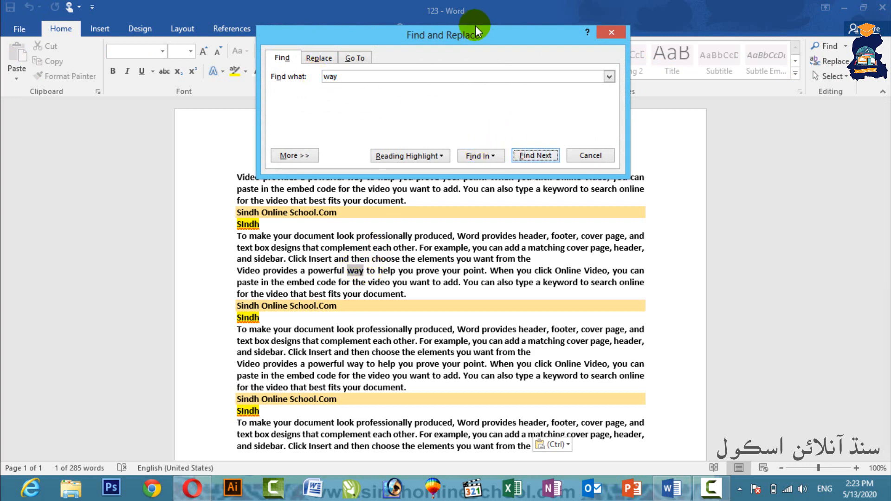
Step: Set up a replacement in the Find and Replace dialog, searching for "way" and substituting "Sindh Online School.Com"
{"action": "left_click_drag", "start_coordinate": [475, 27], "coordinate": [471, 111]}
{"action": "left_click", "coordinate": [314, 141]}
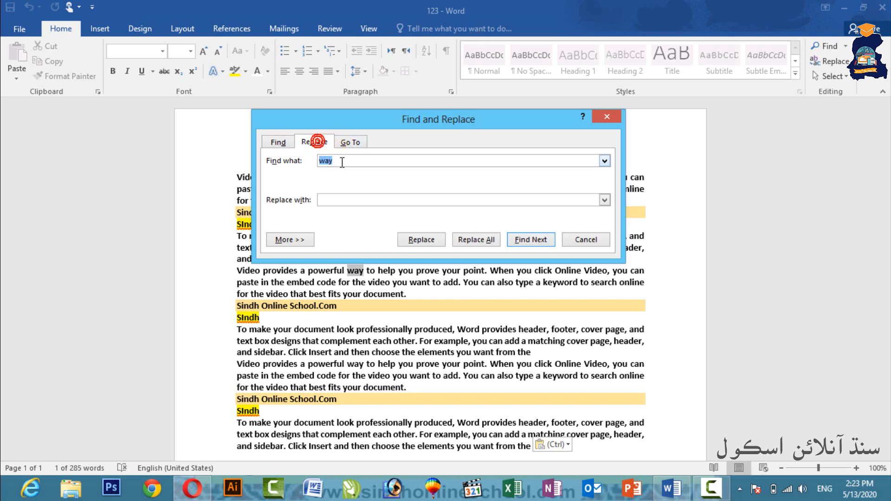
{"action": "key", "text": "BackSpace"}
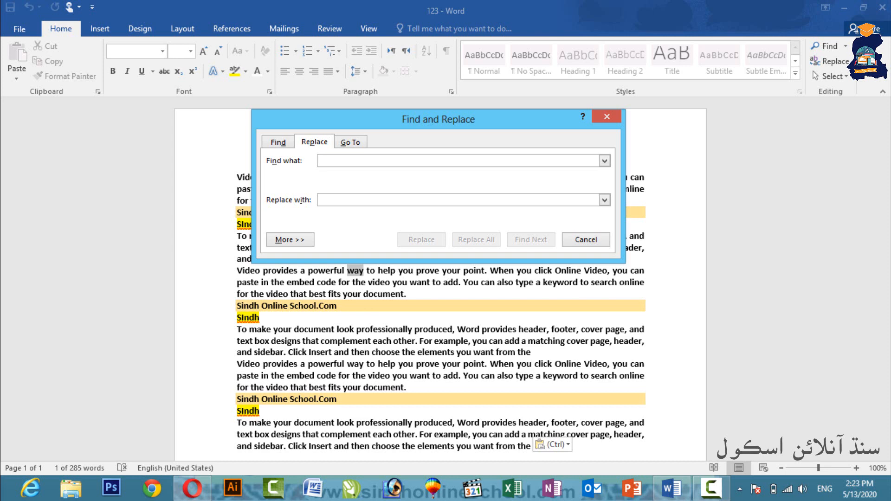
{"action": "left_click", "coordinate": [327, 160]}
{"action": "type", "text": "way"}
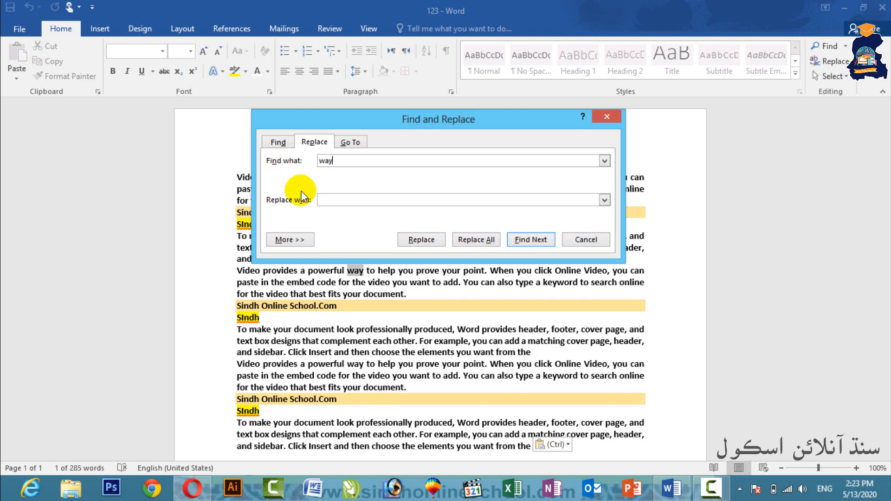
{"action": "left_click", "coordinate": [324, 200]}
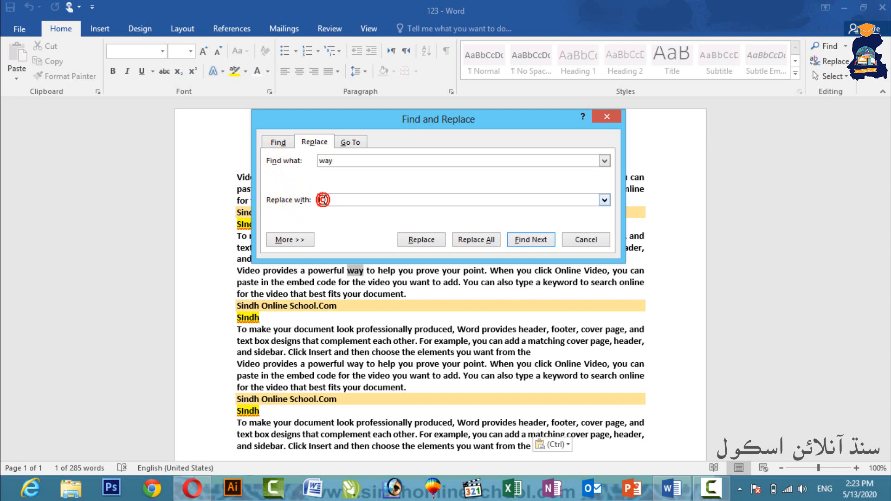
{"action": "type", "text": "Sindh Onlin"}
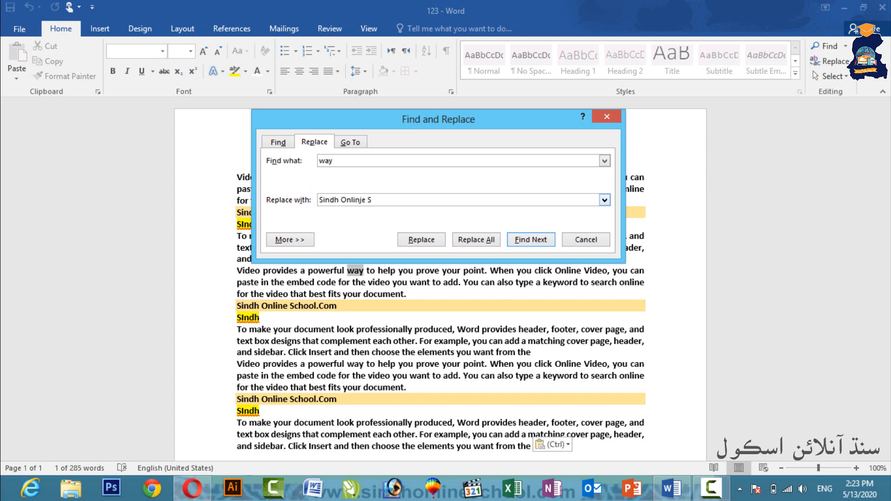
{"action": "type", "text": "e School.Com"}
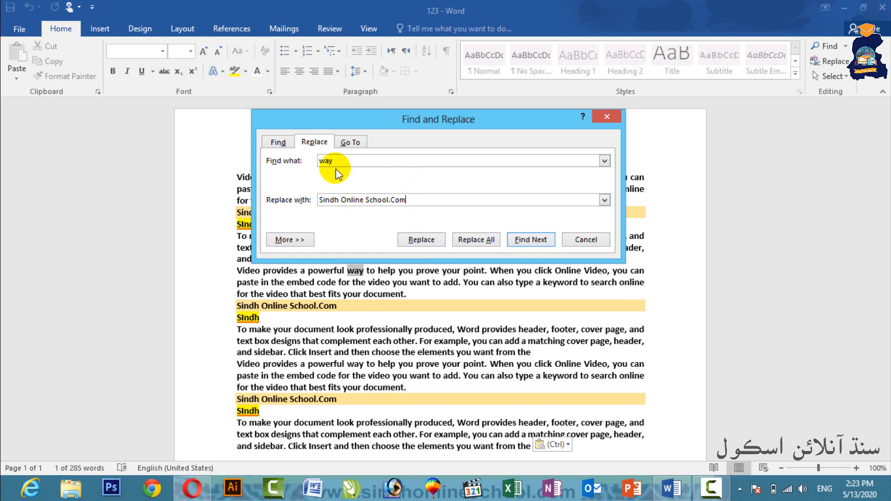
Step: Replace all occurrences of "way" in the document with "Sindh Online School.Com" and close the dialog
{"action": "left_click_drag", "start_coordinate": [377, 126], "coordinate": [430, 219]}
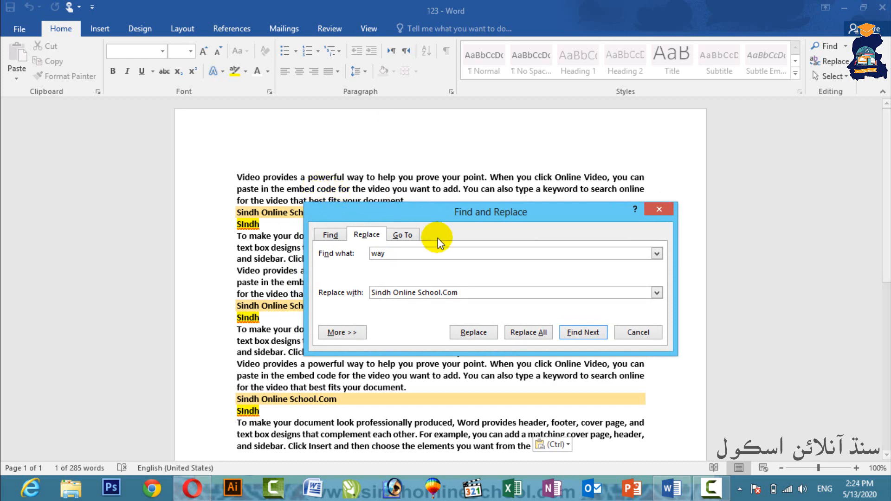
{"action": "left_click", "coordinate": [513, 330]}
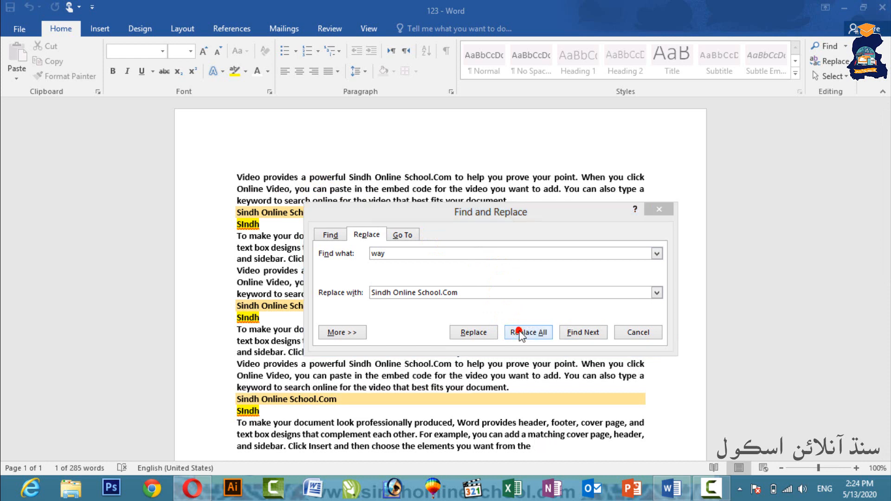
{"action": "left_click", "coordinate": [451, 281]}
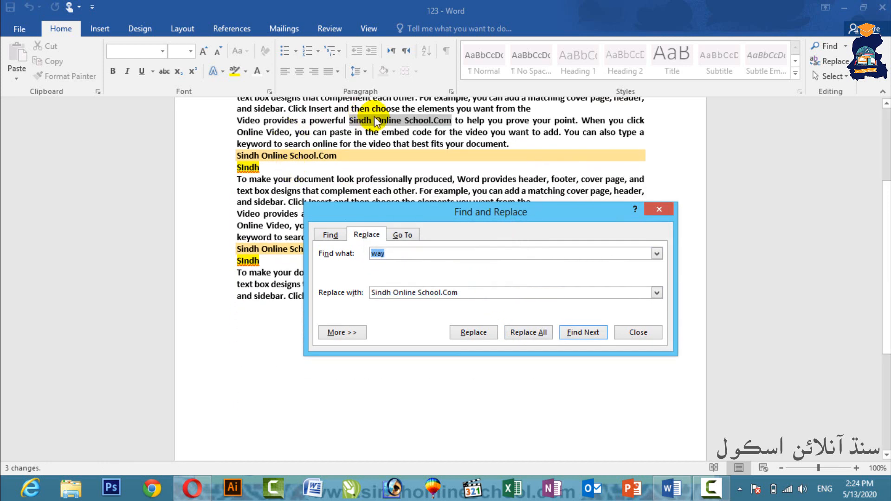
{"action": "left_click_drag", "start_coordinate": [442, 208], "coordinate": [461, 351]}
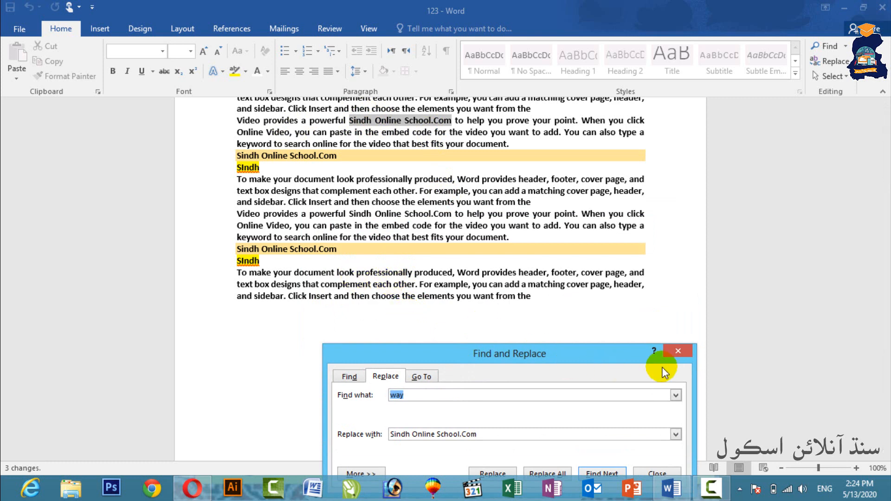
{"action": "left_click", "coordinate": [676, 351]}
{"action": "scroll", "coordinate": [674, 351], "scroll_direction": "up", "scroll_amount": 4}
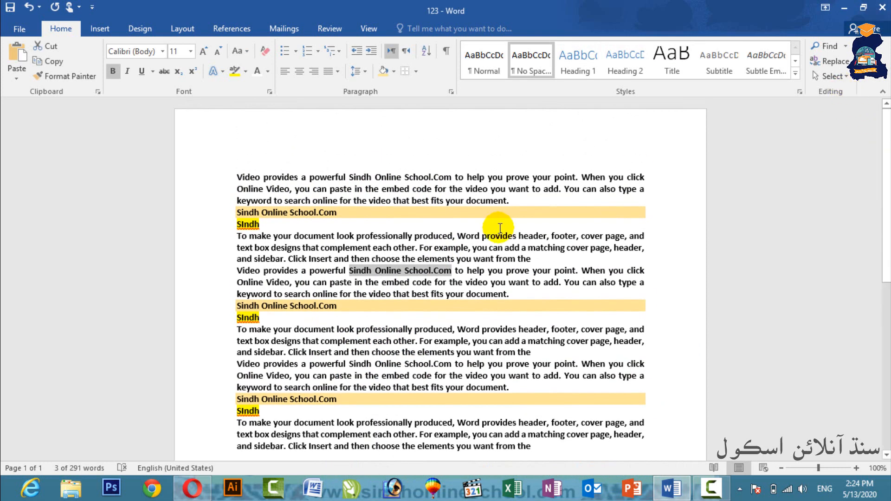
Step: Copy the entire document text and paste it repeatedly to extend the document to three pages
{"action": "key", "text": "ctrl+a"}
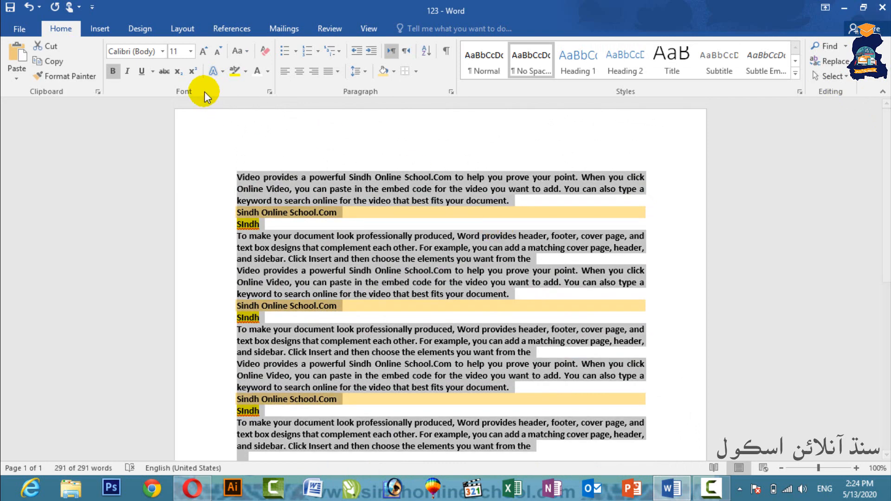
{"action": "left_click", "coordinate": [17, 55]}
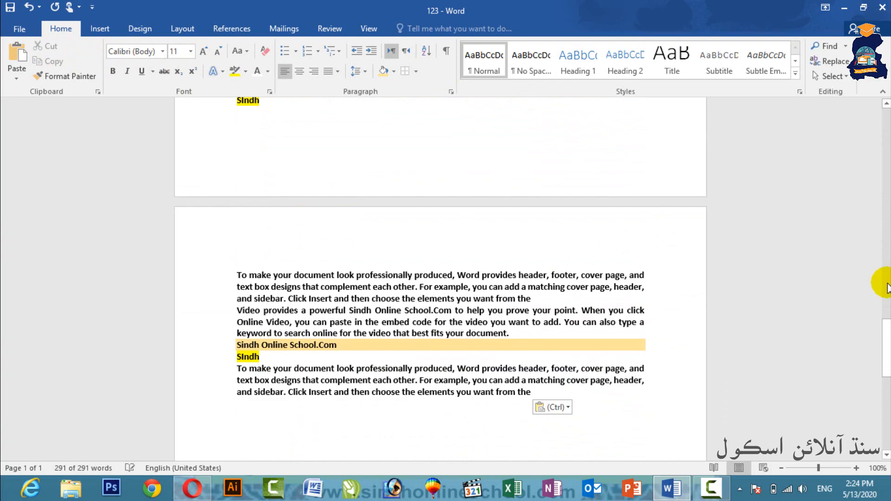
{"action": "left_click_drag", "start_coordinate": [888, 338], "coordinate": [888, 121]}
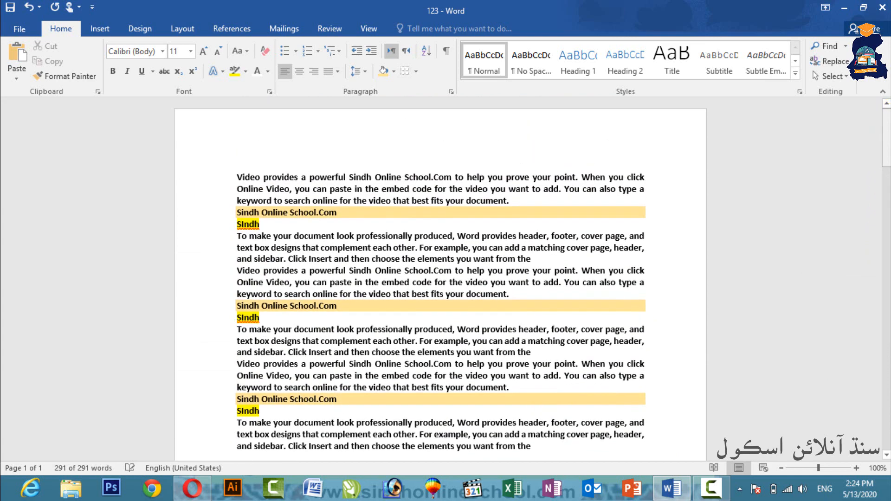
{"action": "left_click_drag", "start_coordinate": [886, 132], "coordinate": [886, 371]}
{"action": "left_click", "coordinate": [392, 141]}
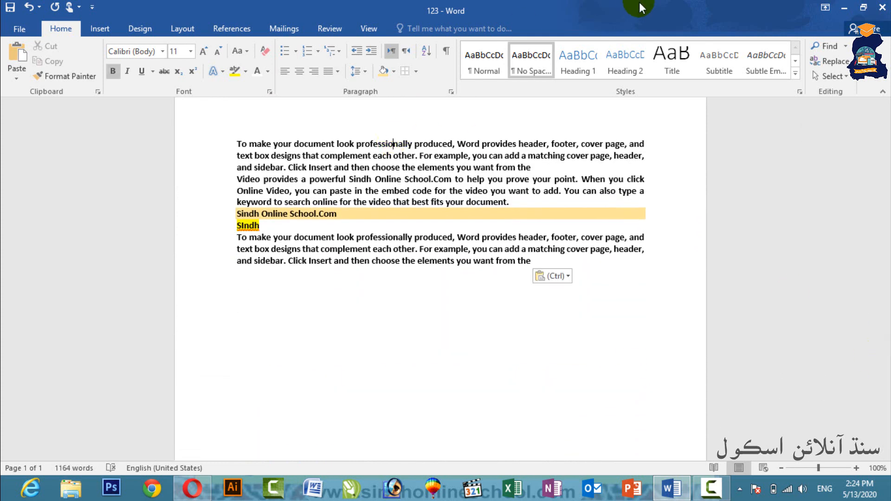
Step: Use Go To to jump from the last page to page 1, then close the dialog
{"action": "left_click", "coordinate": [831, 61]}
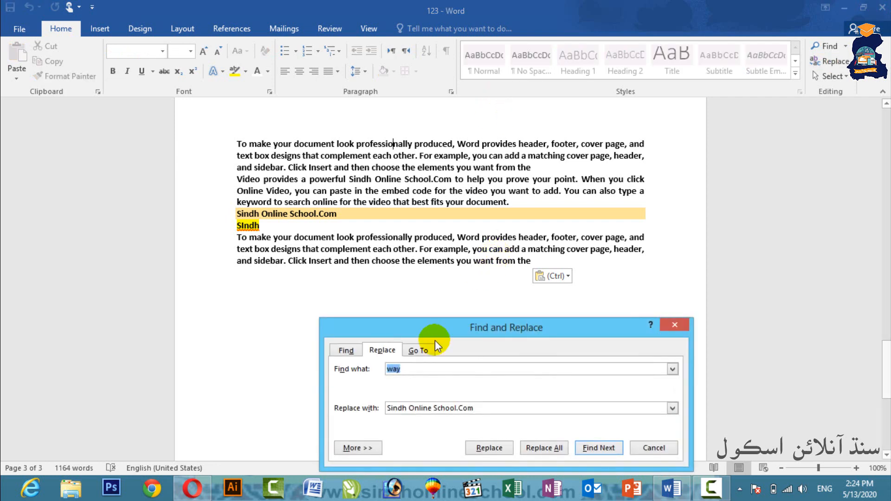
{"action": "left_click", "coordinate": [423, 348]}
{"action": "left_click_drag", "start_coordinate": [455, 330], "coordinate": [433, 293]}
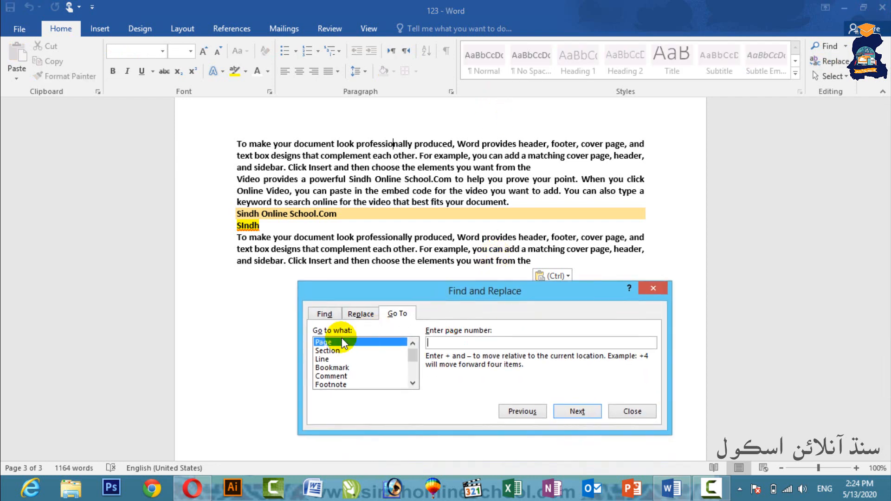
{"action": "left_click", "coordinate": [444, 342]}
{"action": "type", "text": "1"}
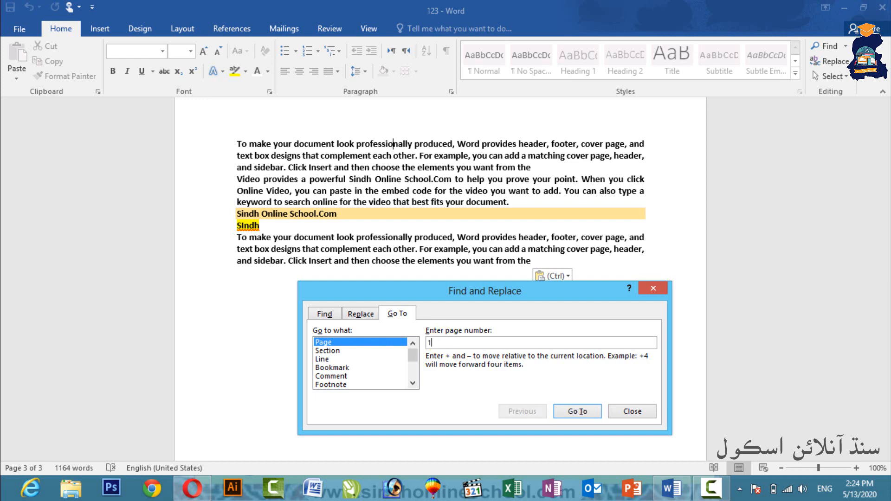
{"action": "left_click", "coordinate": [580, 410]}
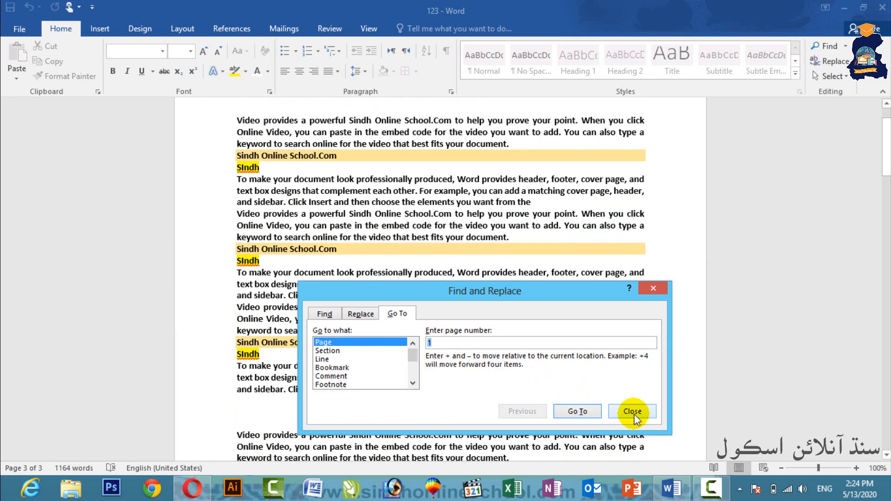
{"action": "left_click", "coordinate": [633, 412]}
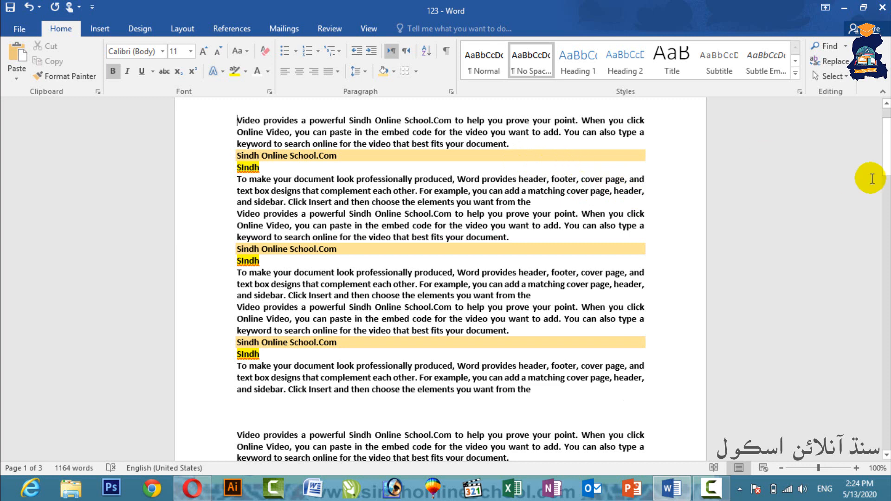
Step: Use Go To with the Line option to jump to line 2, then close the dialog
{"action": "left_click_drag", "start_coordinate": [886, 168], "coordinate": [886, 163]}
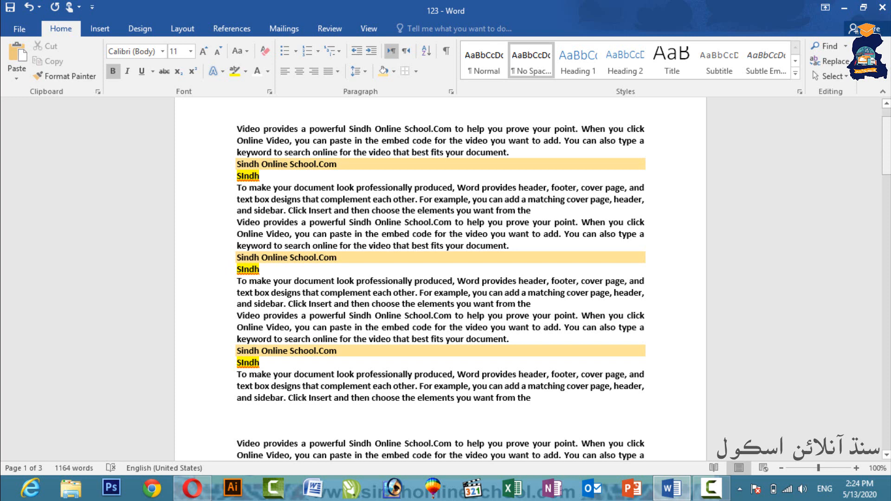
{"action": "left_click", "coordinate": [846, 66]}
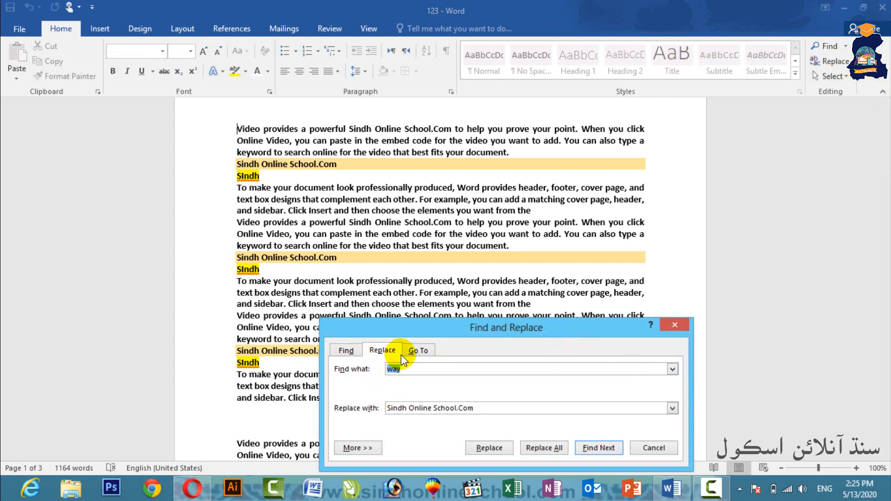
{"action": "left_click", "coordinate": [417, 350]}
{"action": "left_click", "coordinate": [360, 395]}
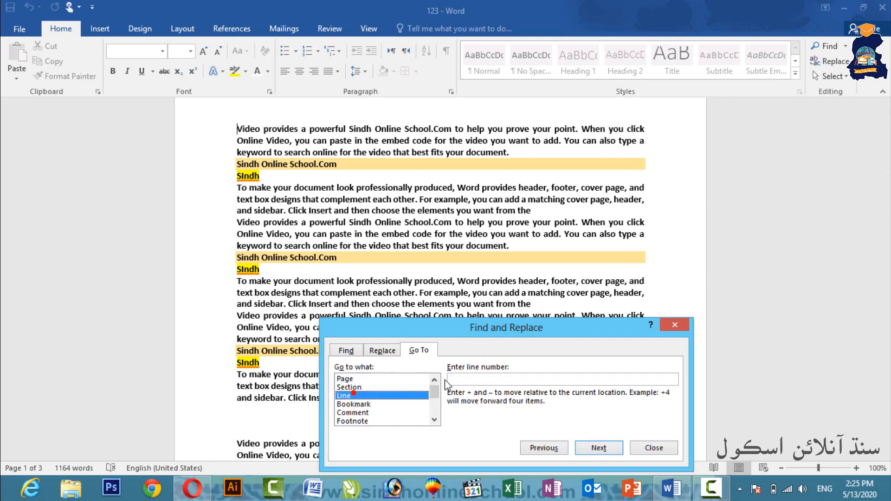
{"action": "left_click", "coordinate": [461, 379]}
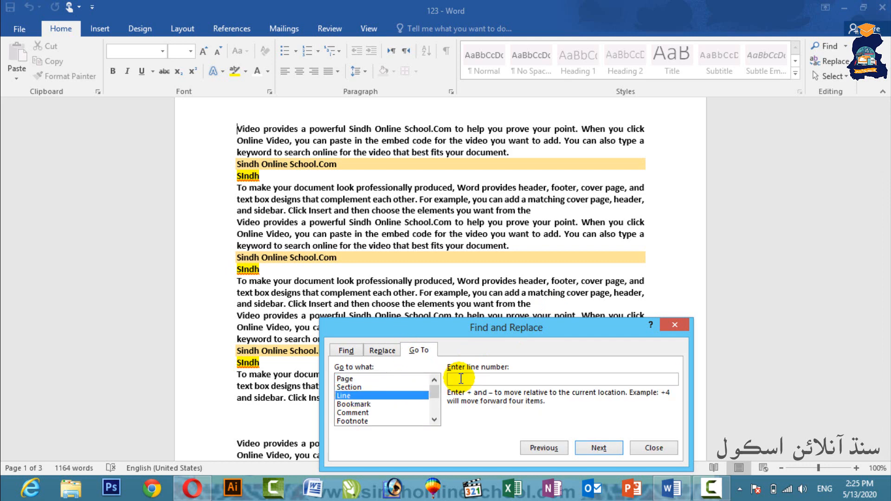
{"action": "type", "text": "2"}
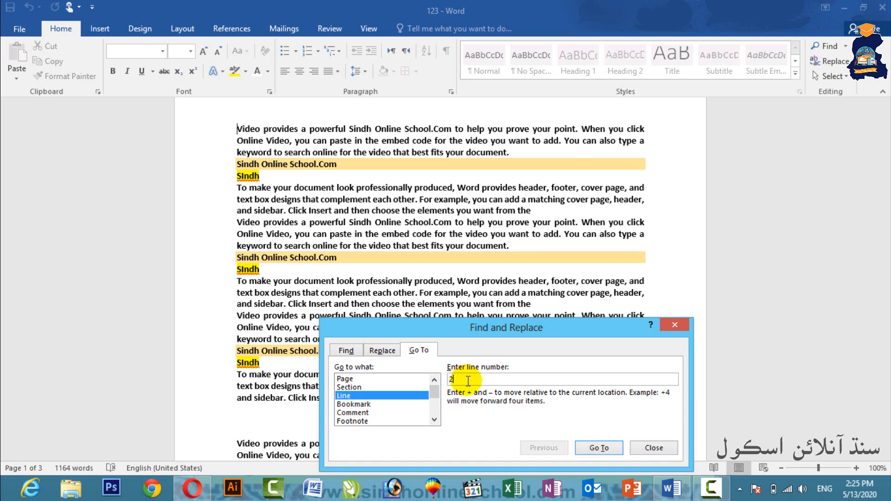
{"action": "left_click", "coordinate": [597, 447]}
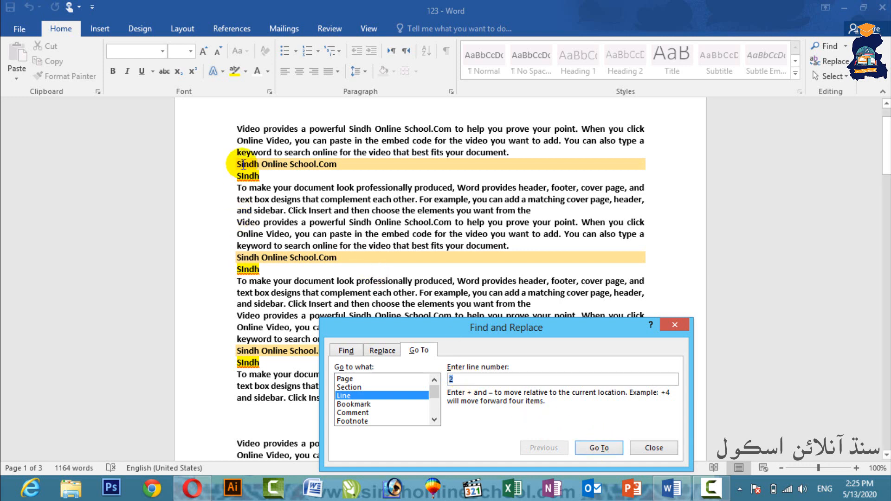
{"action": "left_click", "coordinate": [677, 324]}
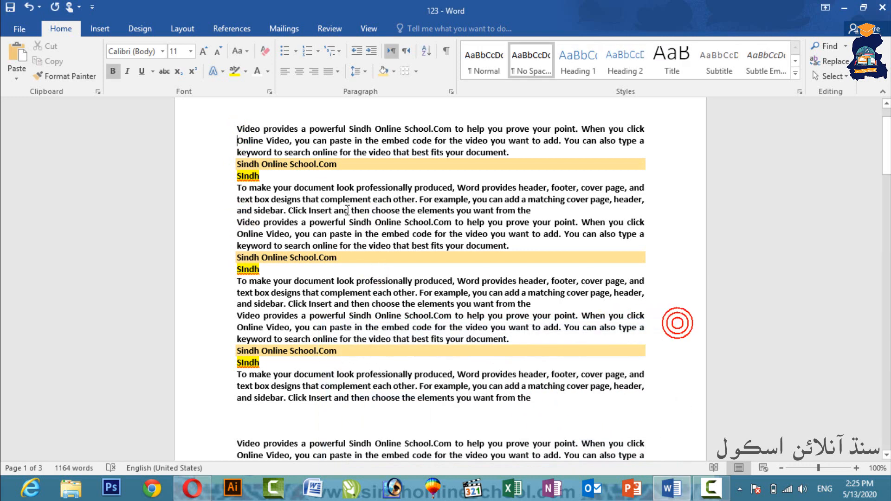